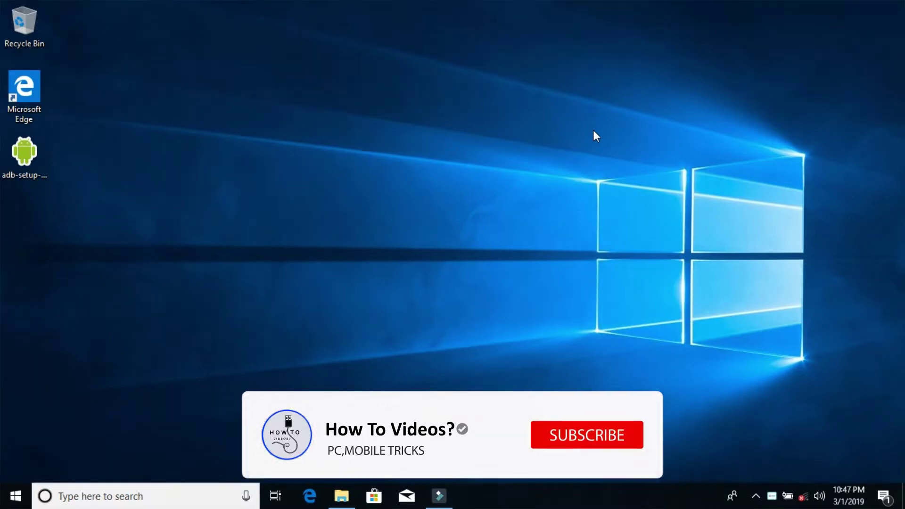
Step: Refresh the desktop and run adb-setup-1.3 as administrator
right_click(147, 103)
click(179, 140)
click(14, 91)
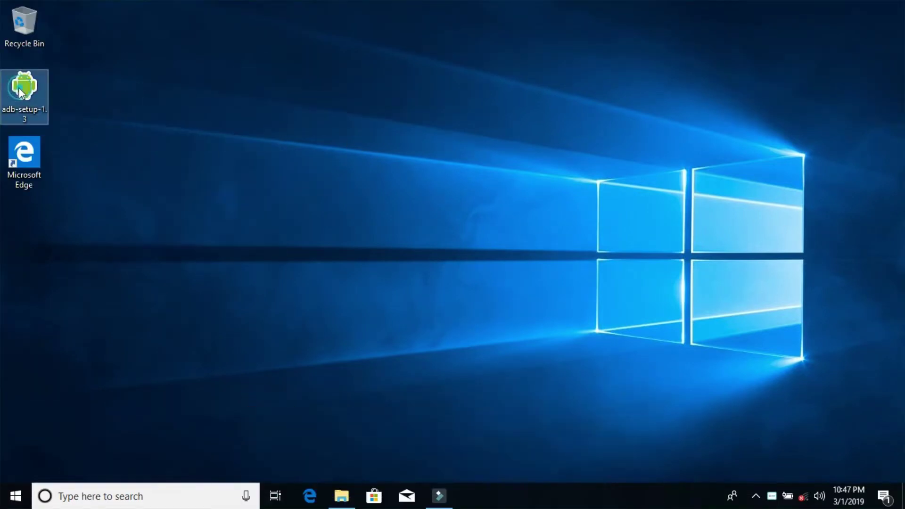
key(shift+F10)
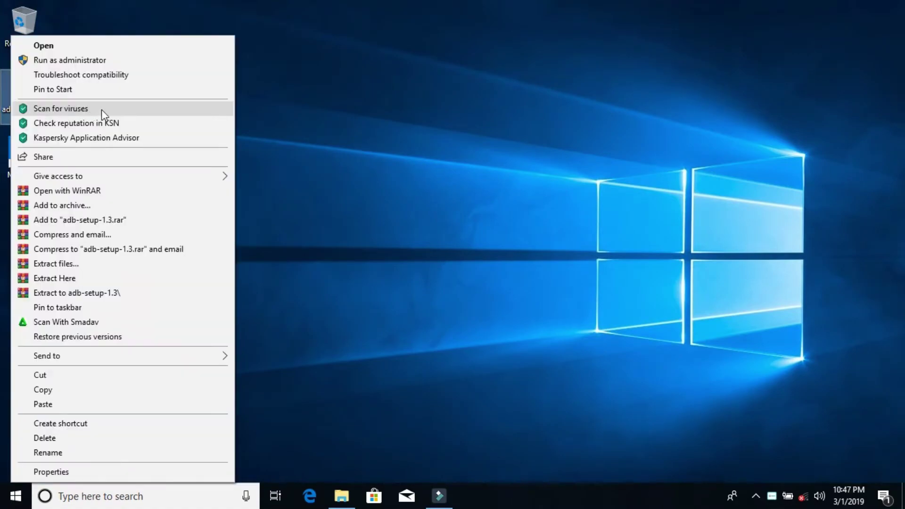
click(99, 61)
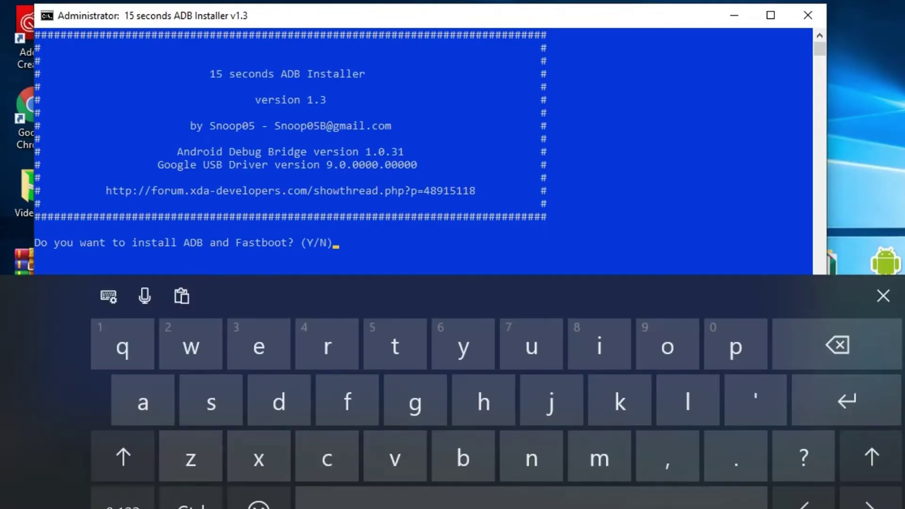
Step: Answer yes to installing ADB and Fastboot system-wide, then complete the device driver wizard
click(487, 353)
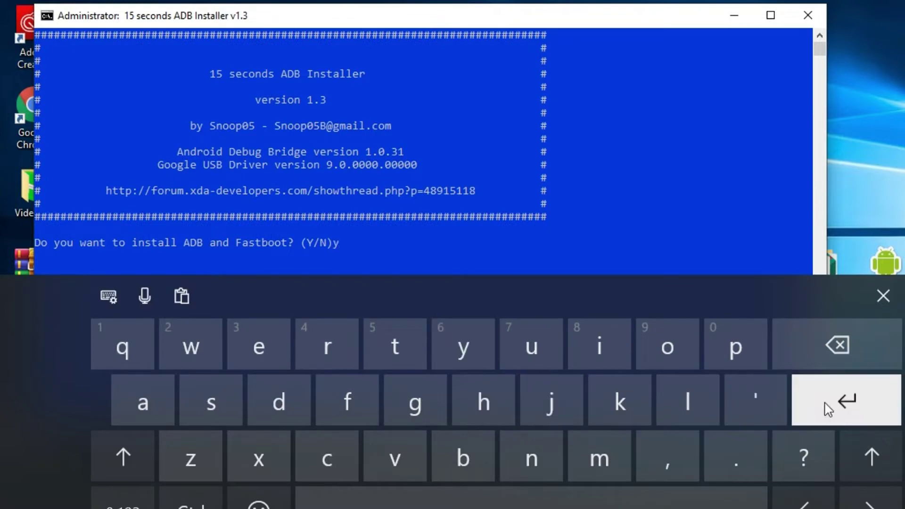
click(827, 400)
click(481, 351)
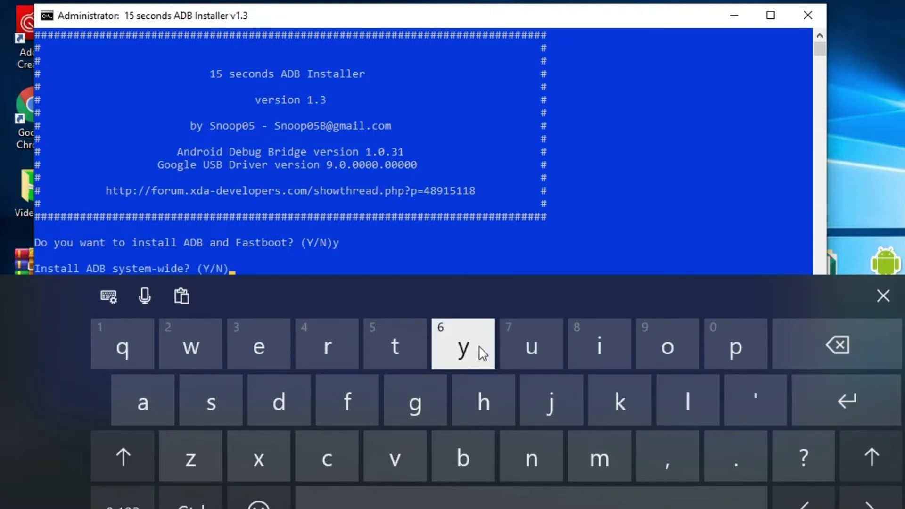
click(822, 398)
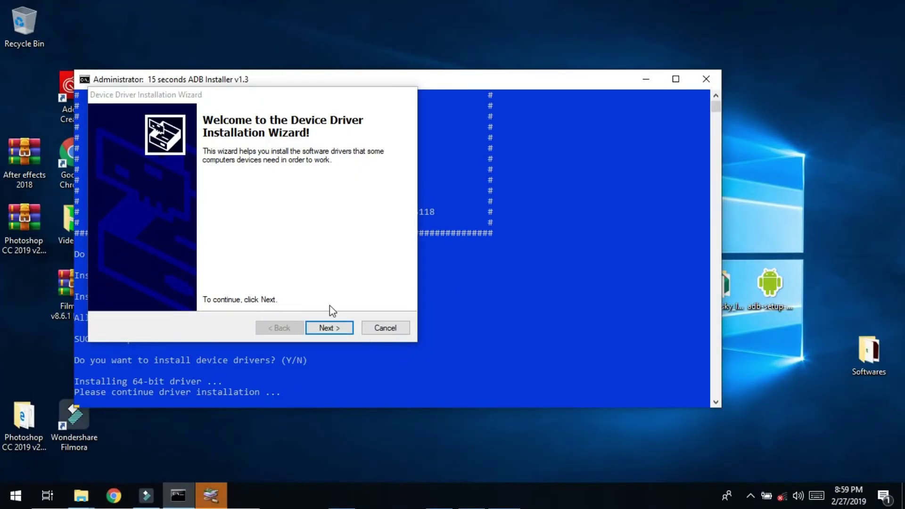
click(320, 324)
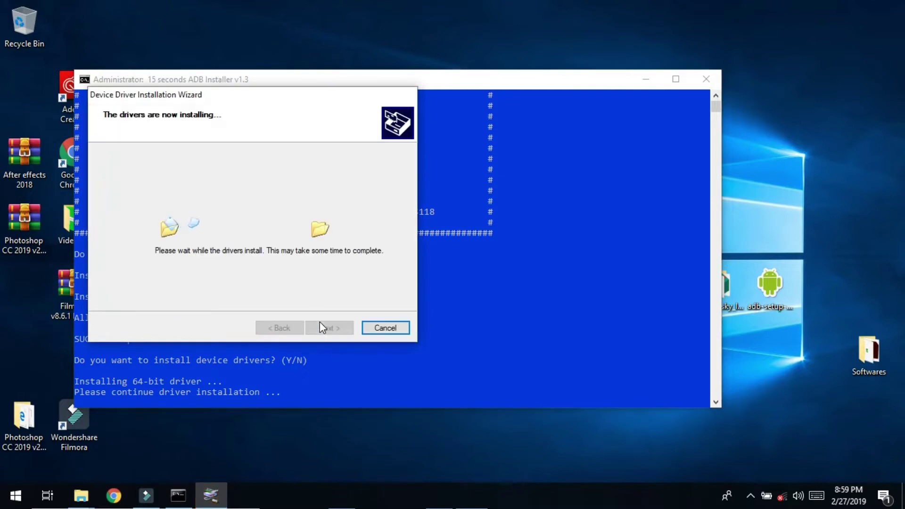
click(320, 322)
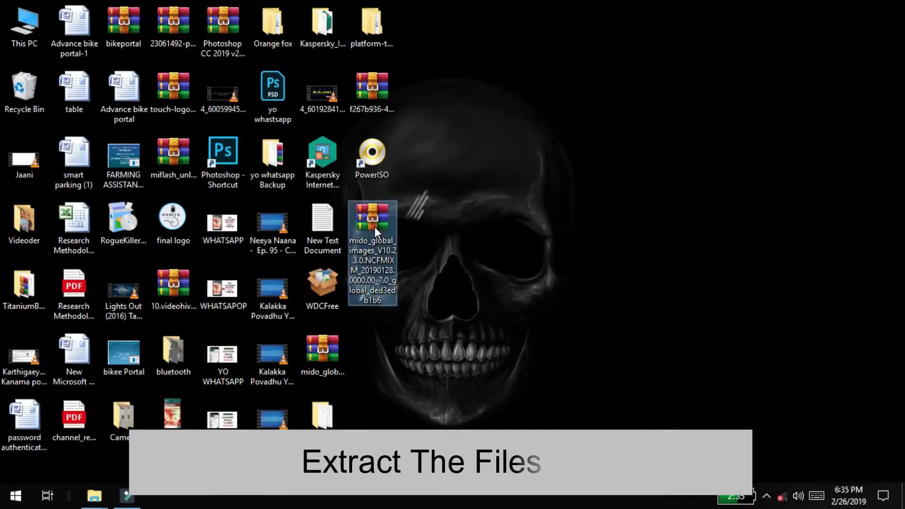
Step: Extract the mido_global images ROM archive to the desktop
right_click(376, 227)
click(420, 177)
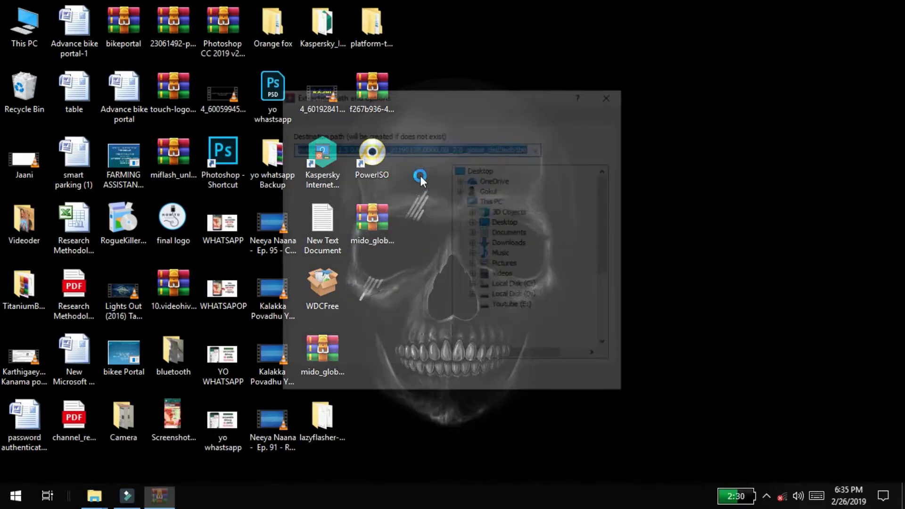
key(Return)
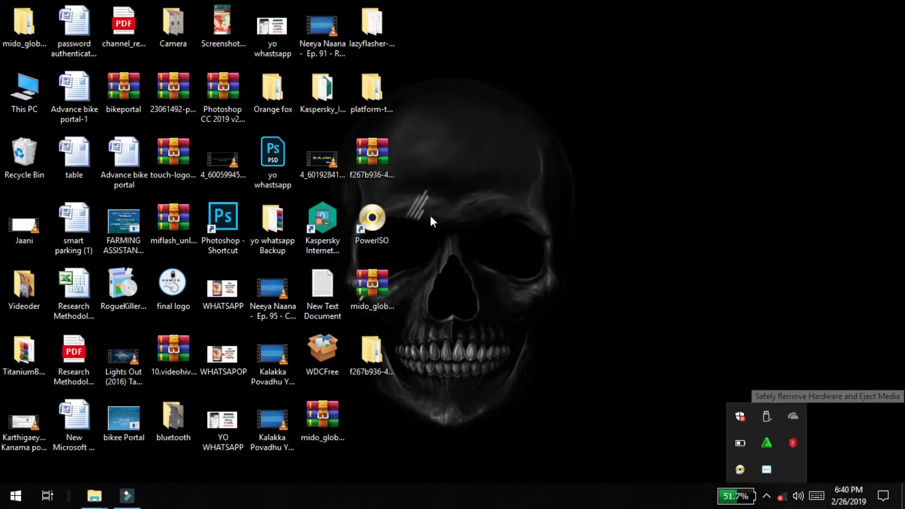
Step: Extract the Mi Flash Tool archive into its f267b936 folder, replacing existing files
click(354, 154)
right_click(354, 154)
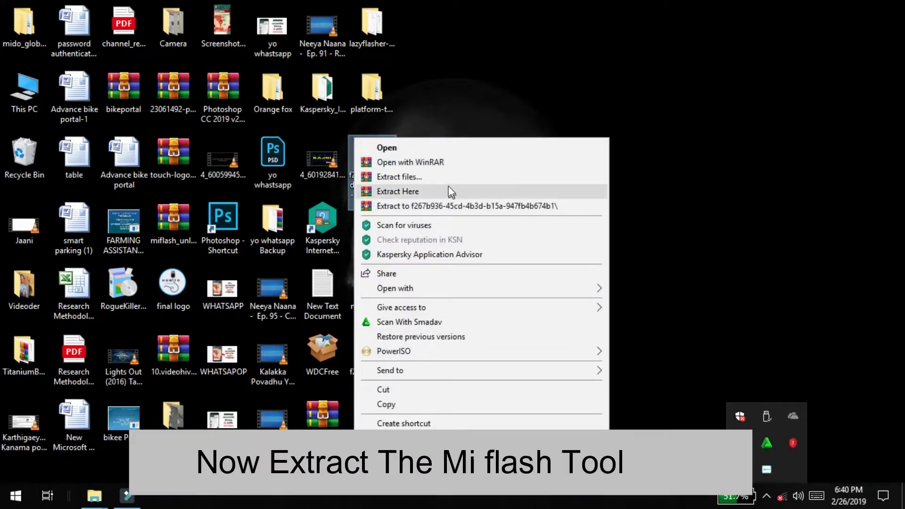
click(448, 189)
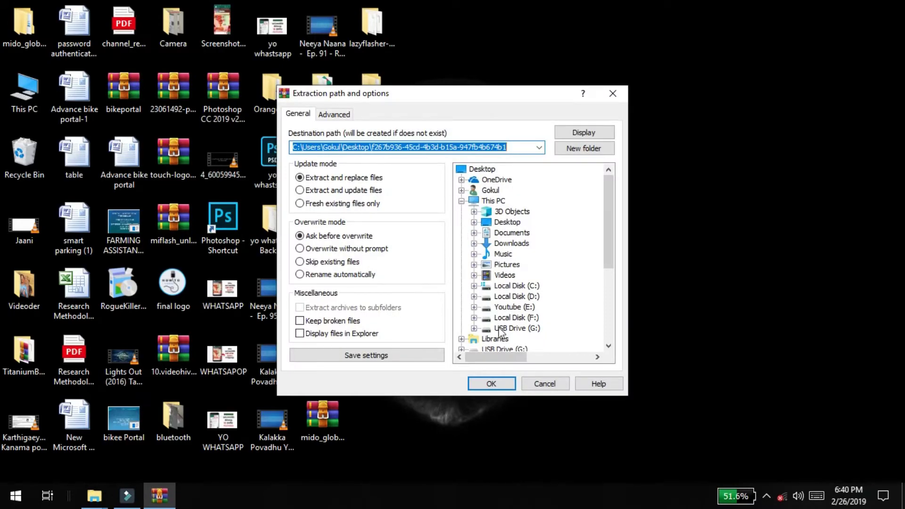
click(488, 381)
click(424, 315)
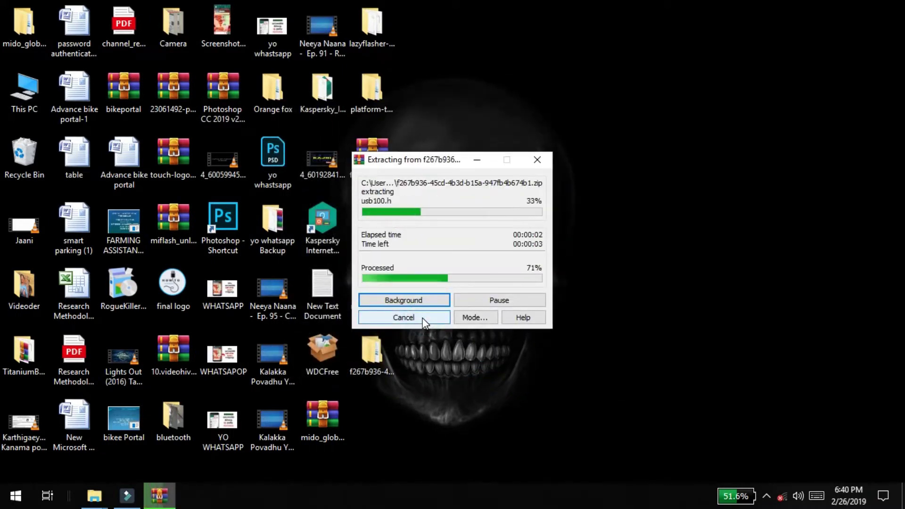
Step: Browse f267b936 > MI-FLASH 2018-5-28 > MiFlash2018-5-28-0 and launch XiaoMiFlash.exe
double_click(386, 362)
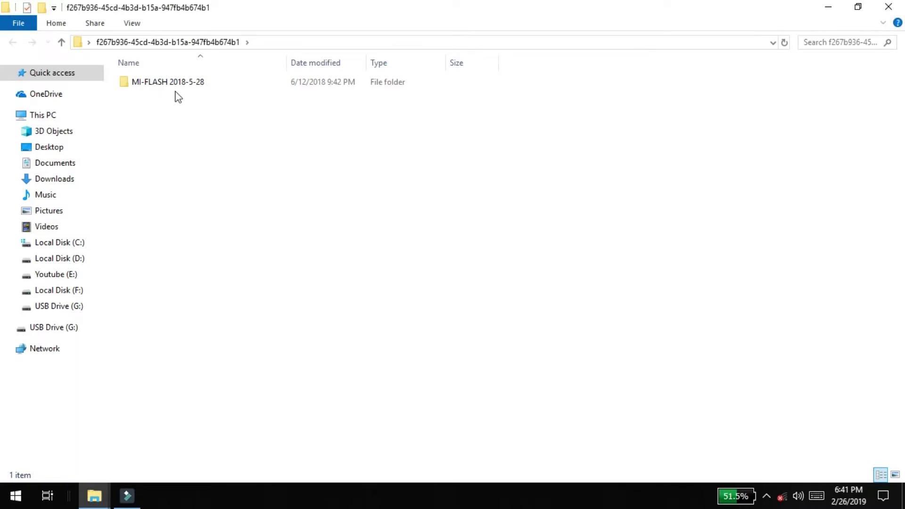
click(168, 86)
double_click(167, 84)
click(167, 94)
click(257, 84)
double_click(256, 83)
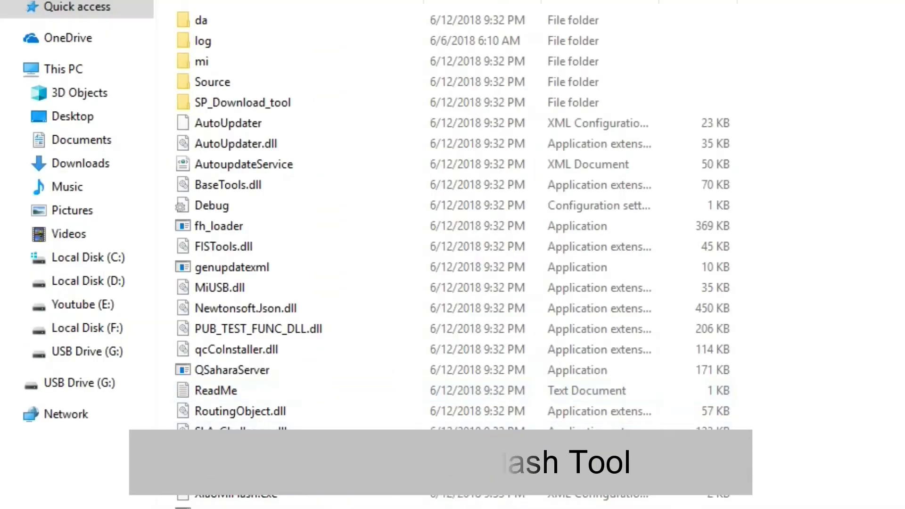
double_click(198, 384)
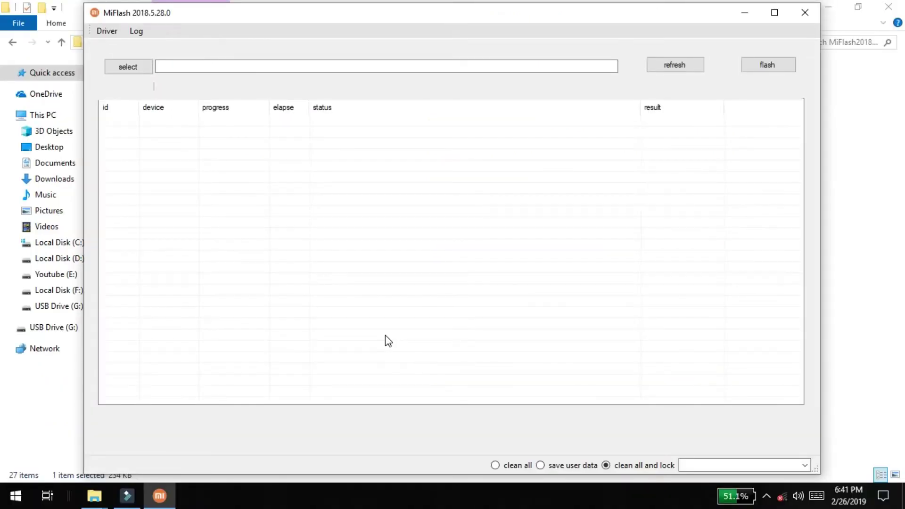
Step: Maximize MiFlash and refresh so the fastboot phone is listed
click(774, 13)
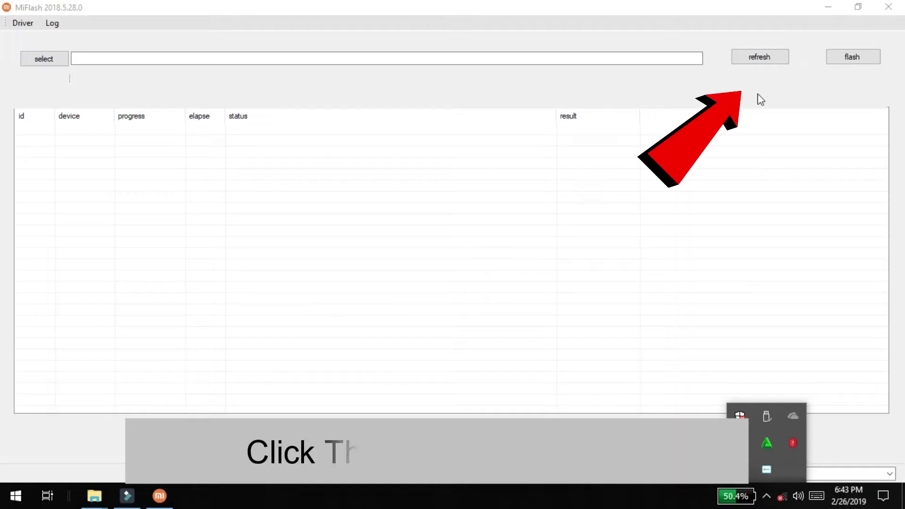
click(752, 60)
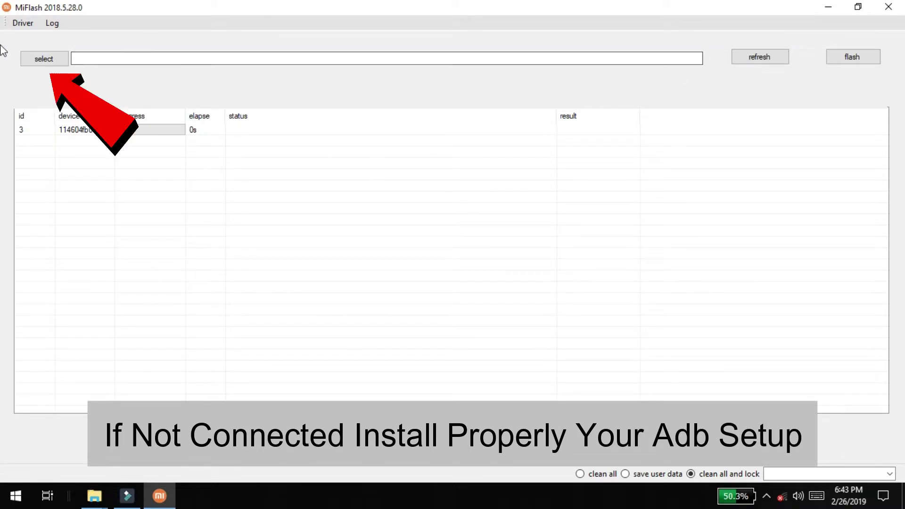
Step: Choose Desktop > mido_global_images > inner mido_global_images_V10.2.3.0 folder as the ROM path
click(42, 63)
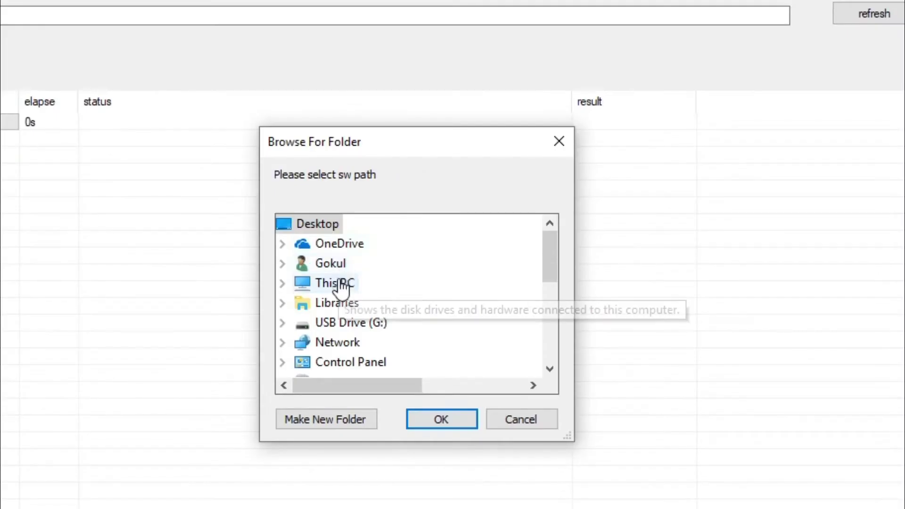
click(400, 237)
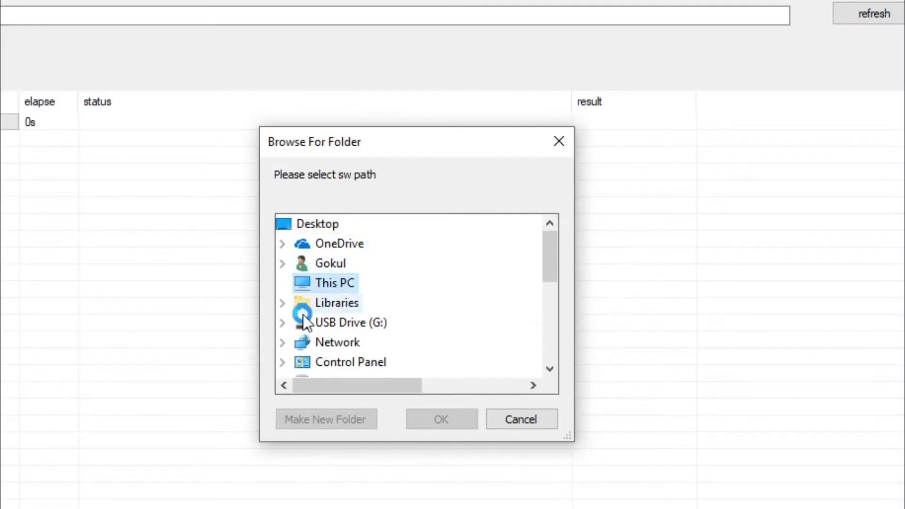
mouse_move(549, 258)
mouse_down()
mouse_move(546, 286)
mouse_move(549, 264)
mouse_up()
click(344, 244)
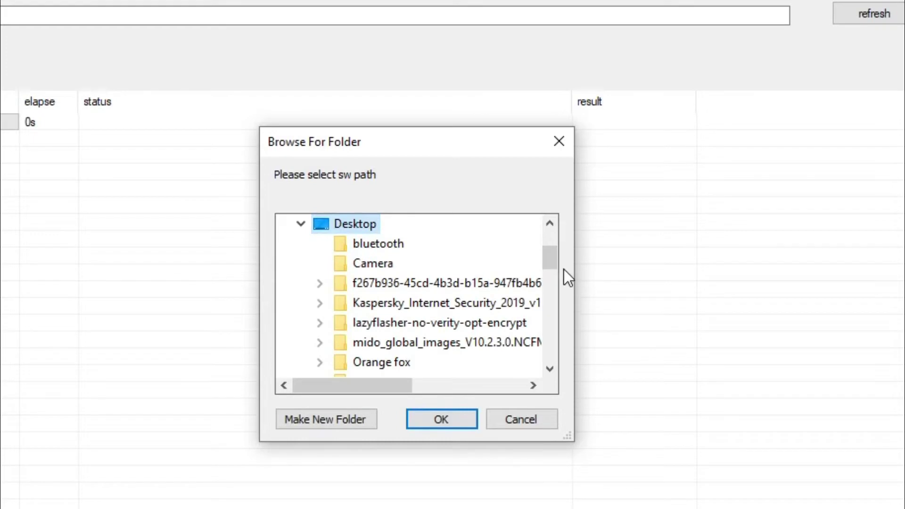
click(510, 342)
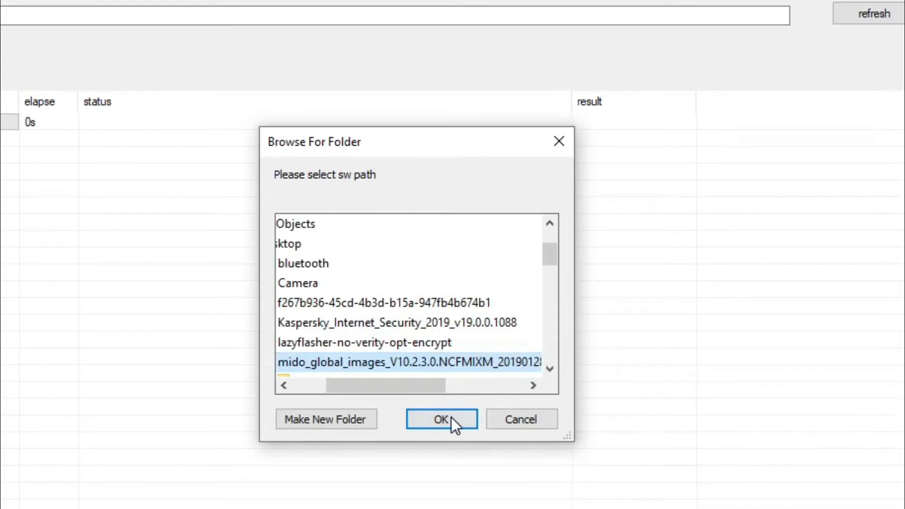
drag(425, 388, 386, 383)
drag(549, 260, 548, 271)
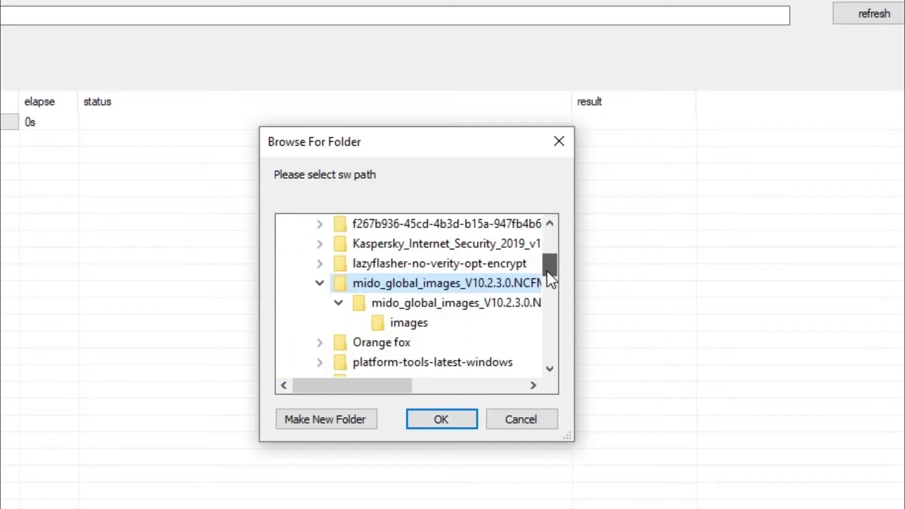
click(514, 306)
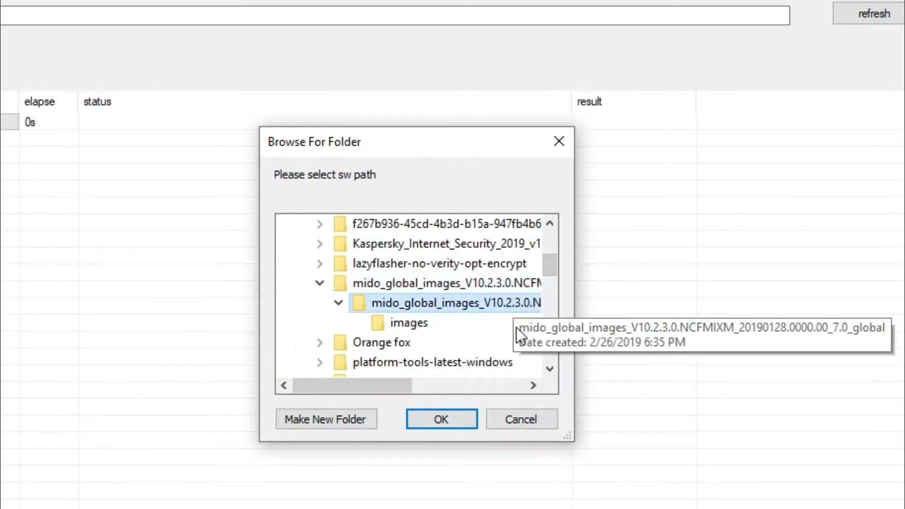
click(446, 418)
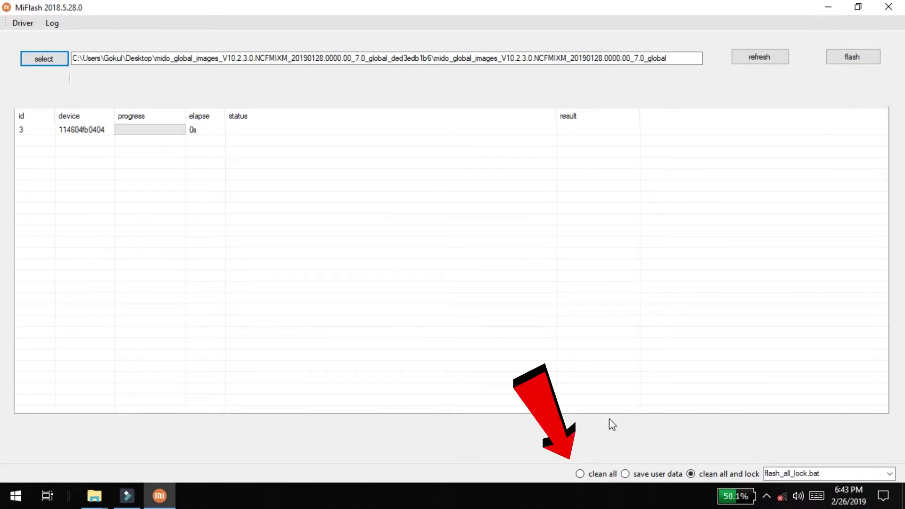
Step: Select the clean all mode (flash_all.bat) and start flashing the phone
click(579, 474)
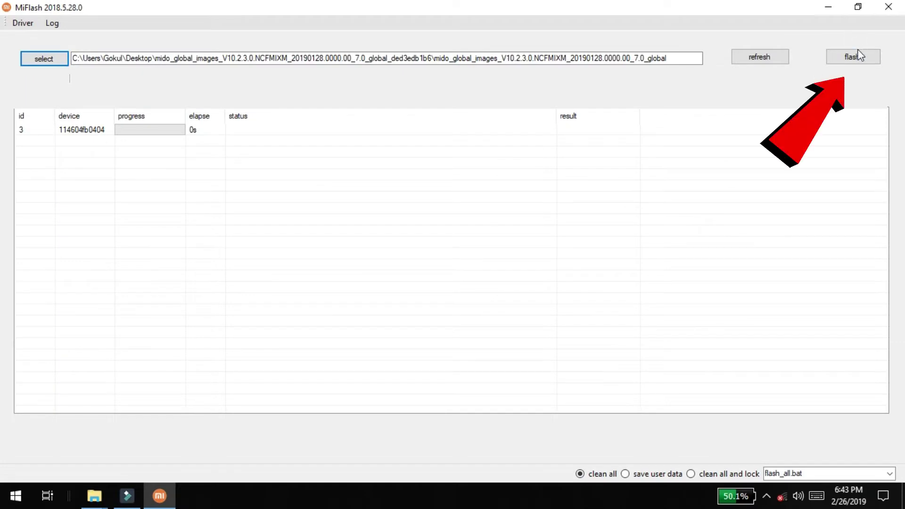
click(857, 57)
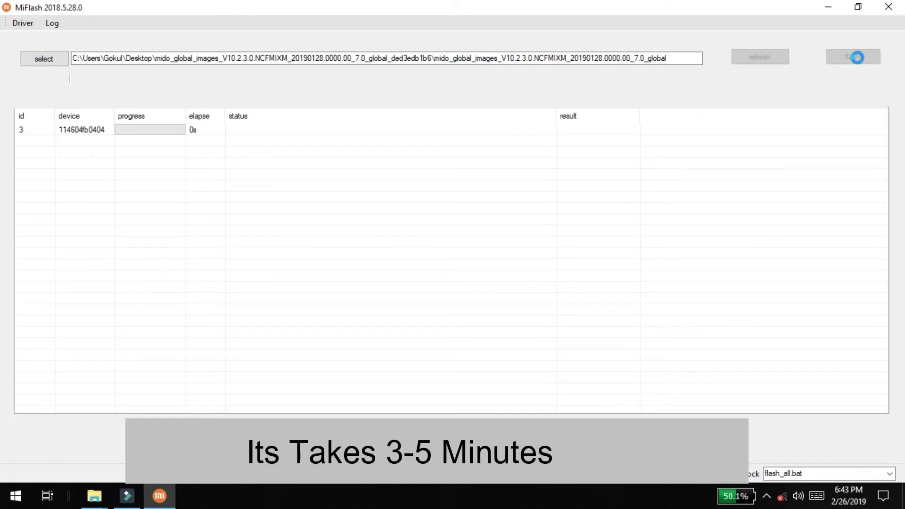